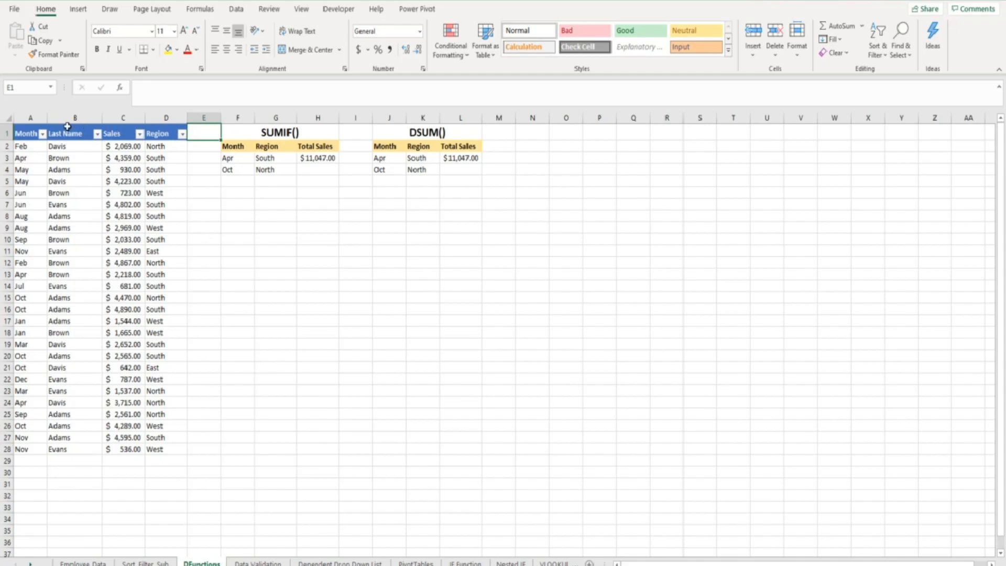
- Insert two blank rows above the sales table's header row
{"action": "left_click", "coordinate": [4, 131]}
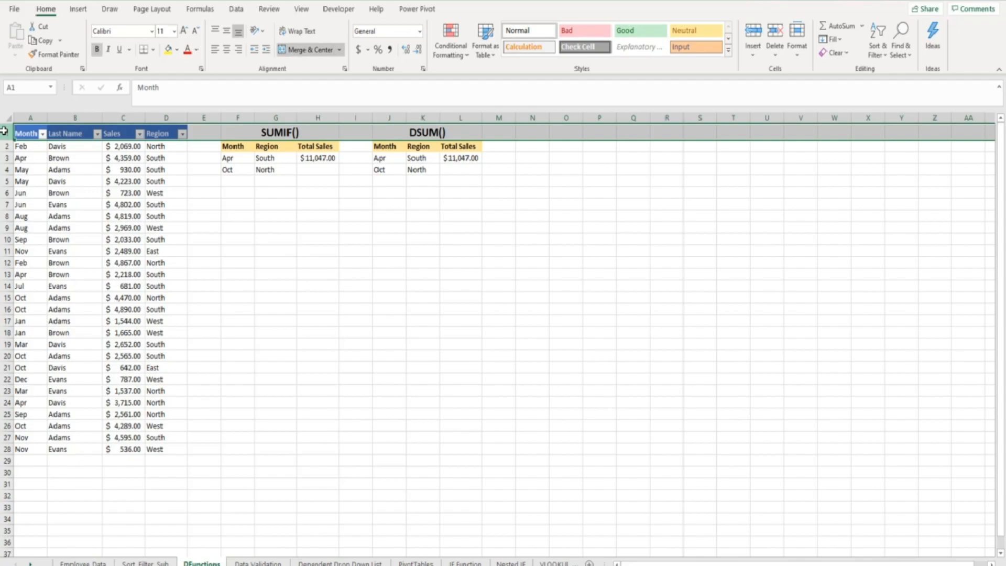
{"action": "key", "text": "ctrl+shift+equal"}
{"action": "key", "text": "ctrl+shift+equal"}
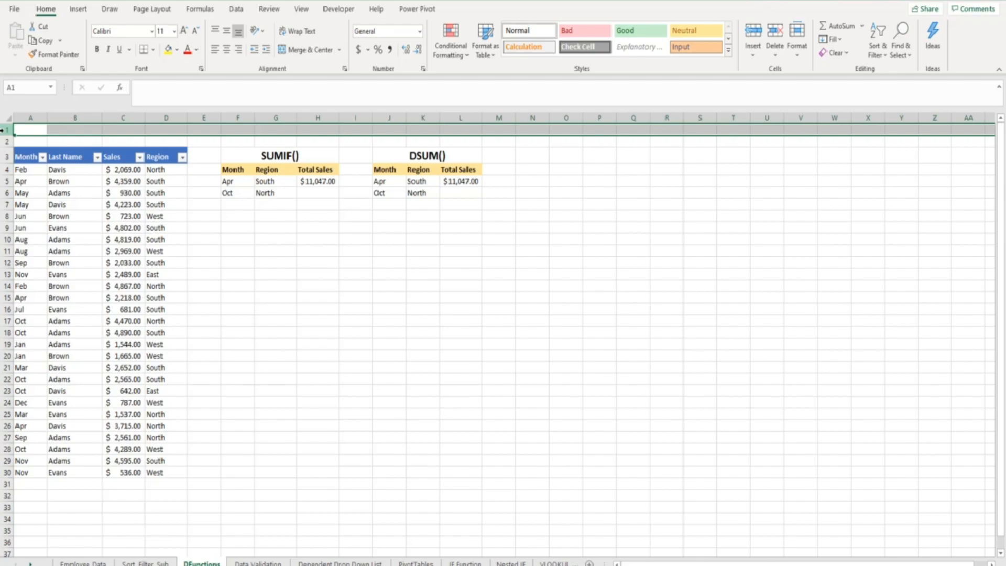
- Enter the label "Total Sales" in cell B2, above the Last Name column
{"action": "left_click", "coordinate": [64, 144]}
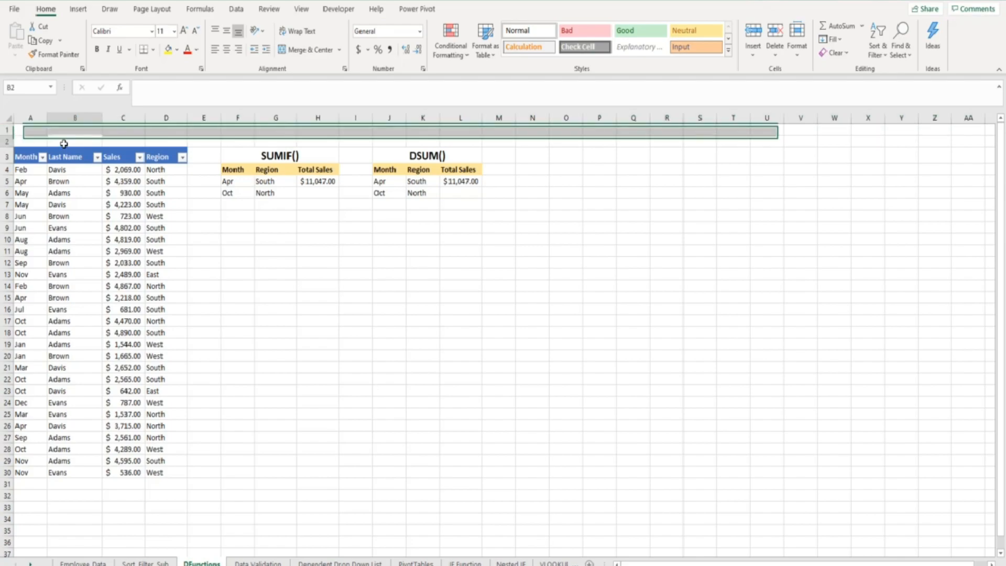
{"action": "type", "text": "Total Sales"}
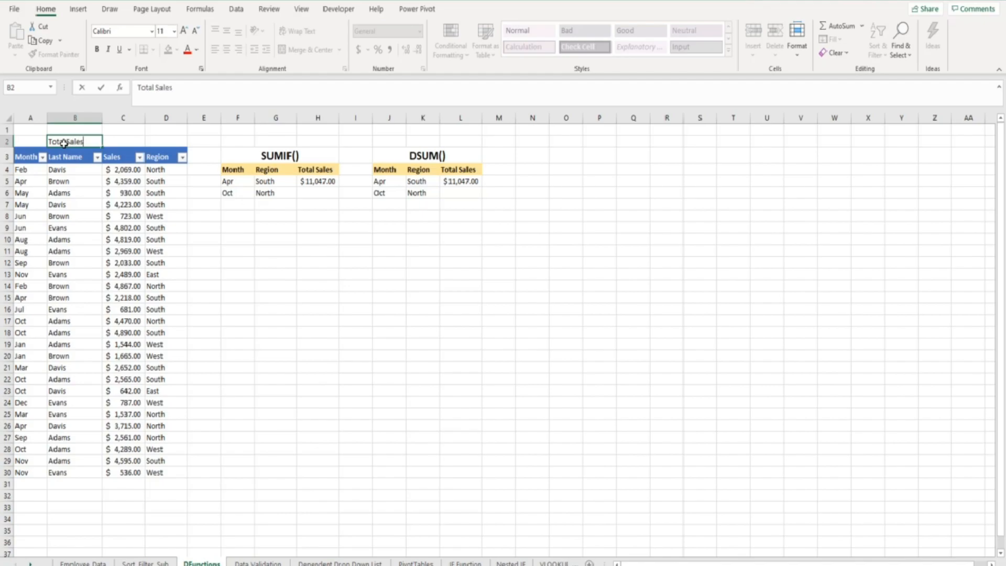
{"action": "key", "text": "Tab"}
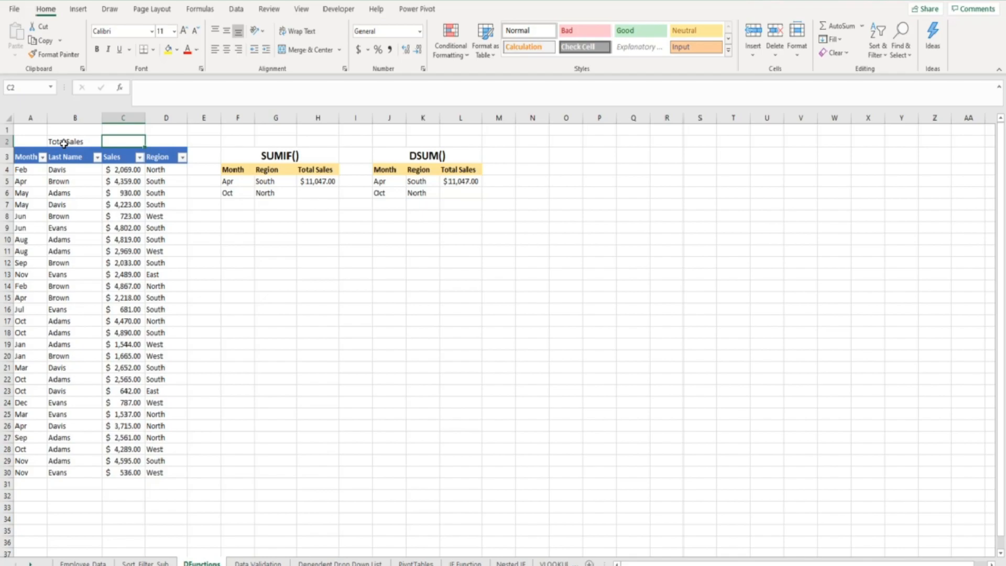
- Start a SUBTOTAL formula in cell C2 and open its function arguments
{"action": "type", "text": "="}
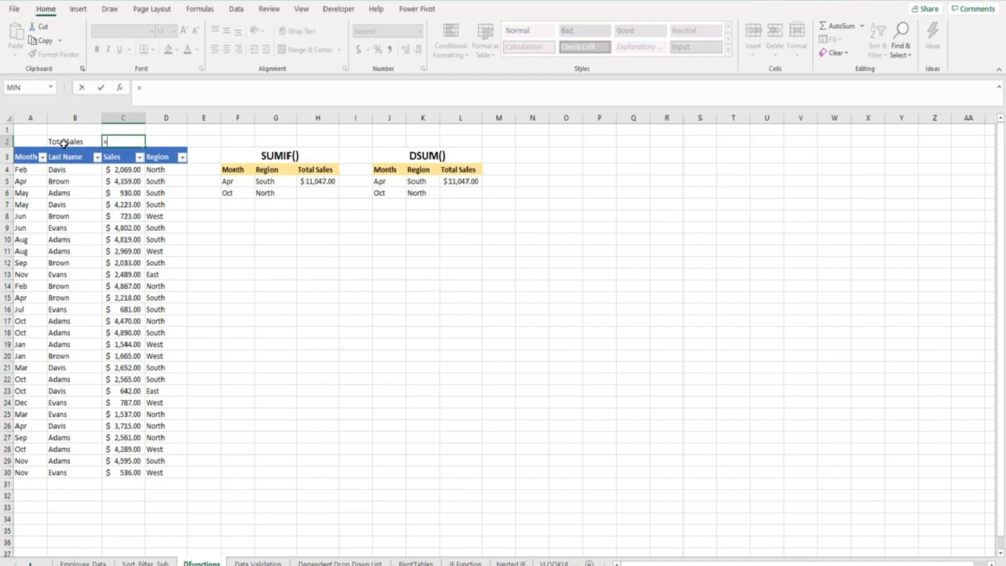
{"action": "type", "text": "sub"}
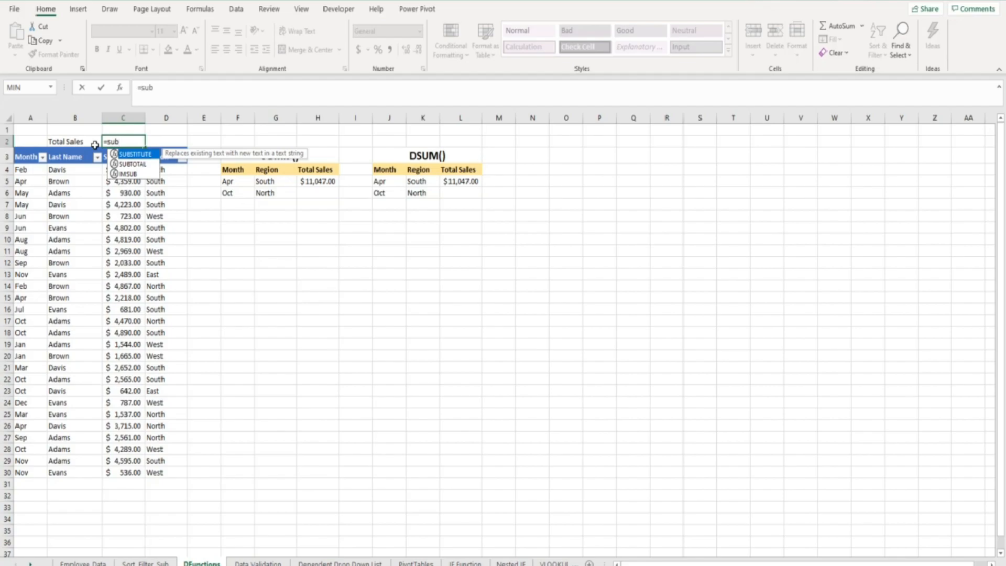
{"action": "double_click", "coordinate": [131, 165]}
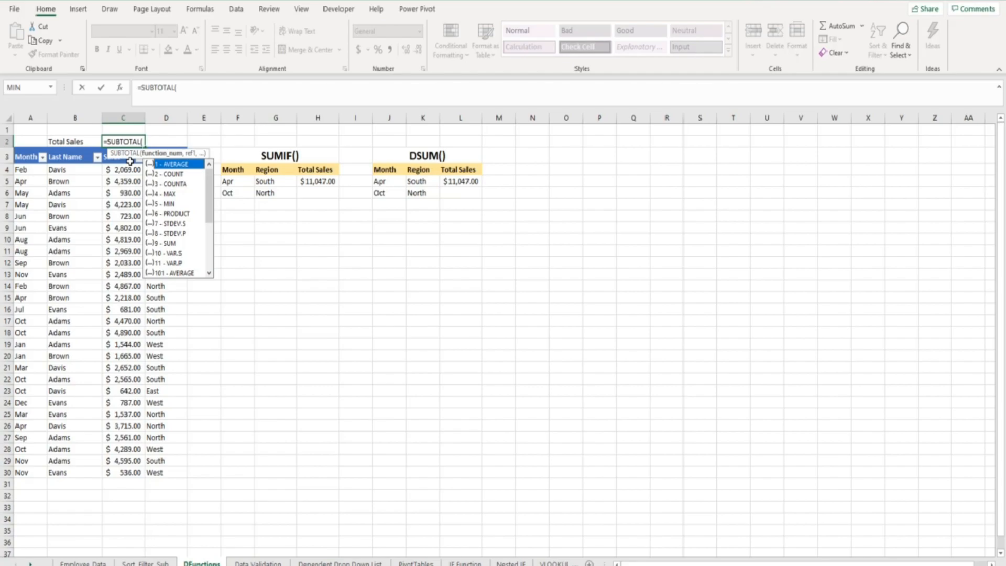
{"action": "left_click", "coordinate": [122, 90]}
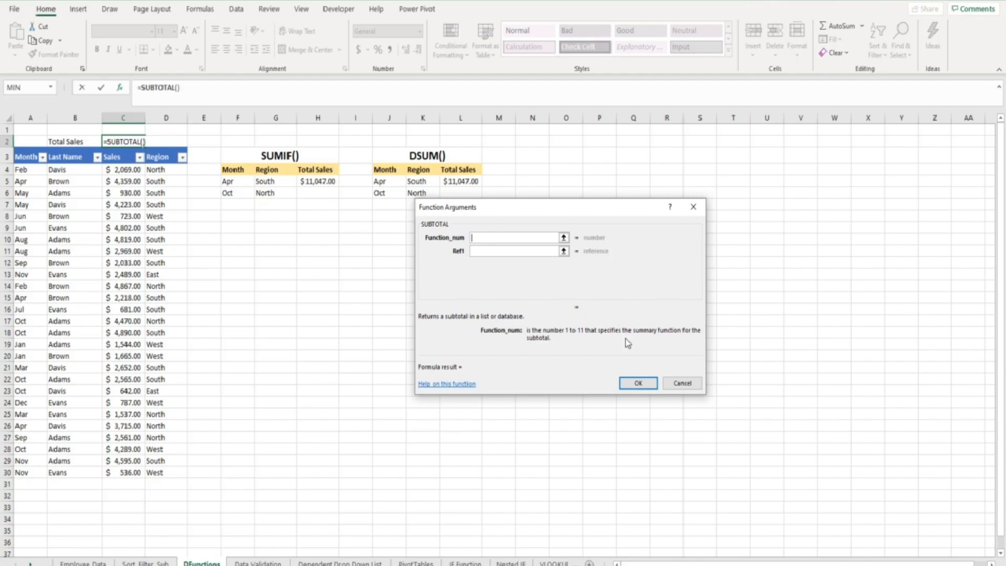
- Open the help article on SUBTOTAL, examine its table of function numbers, and return to the workbook
{"action": "left_click", "coordinate": [465, 386]}
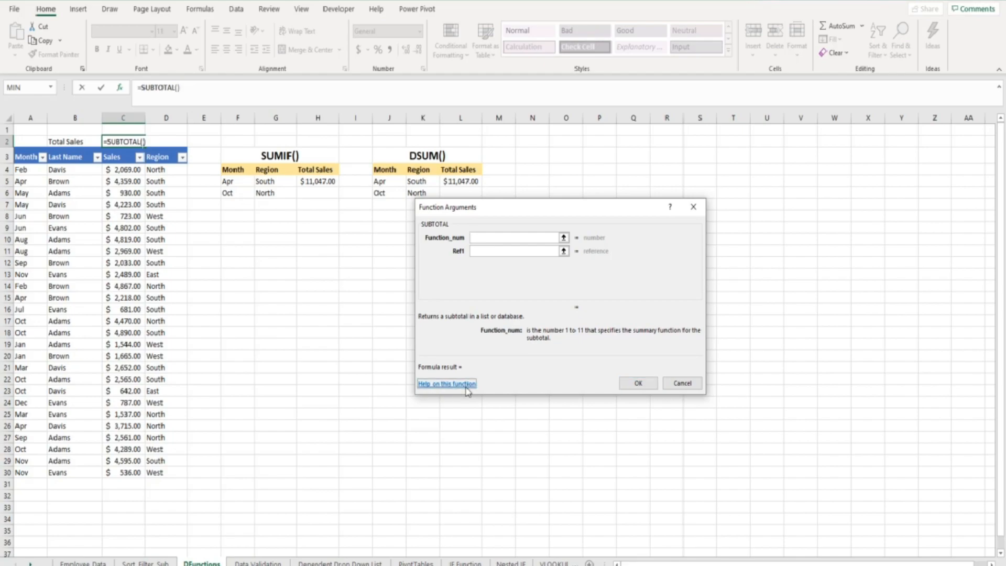
{"action": "left_click_drag", "start_coordinate": [578, 2], "coordinate": [578, 0]}
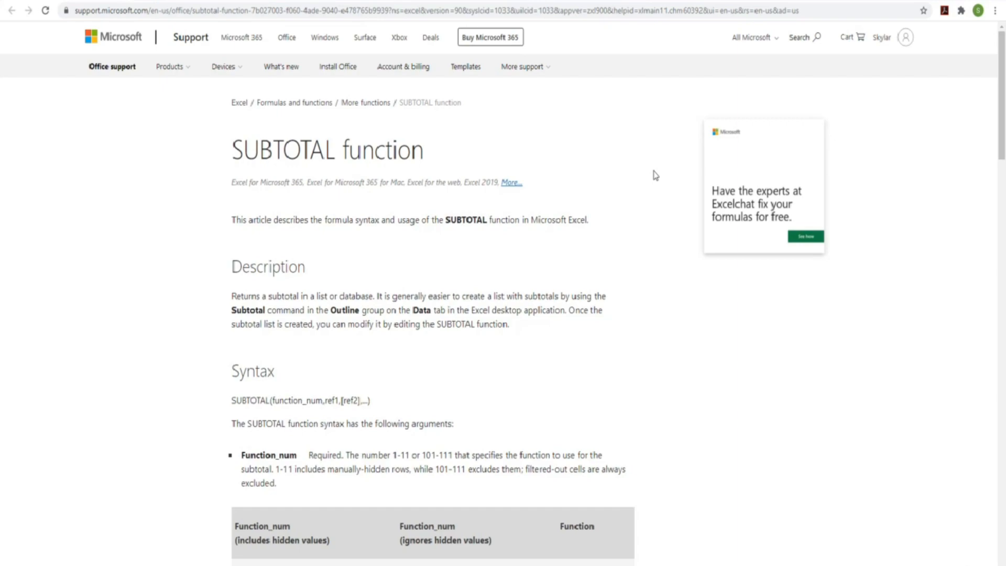
{"action": "scroll", "coordinate": [654, 176], "scroll_direction": "down", "scroll_amount": 8}
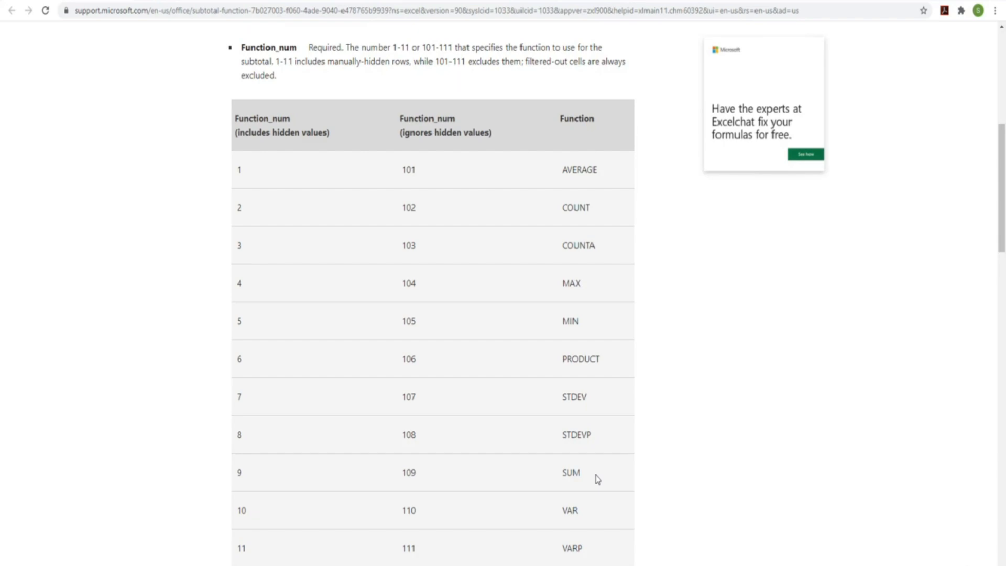
{"action": "key", "text": "alt+Tab"}
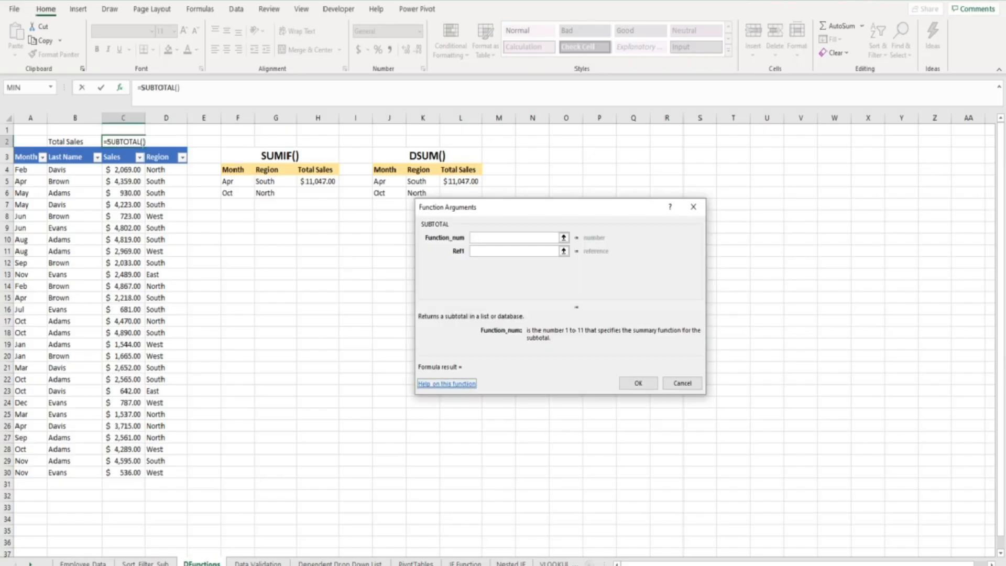
- Set the SUBTOTAL function number to 9 for SUM
{"action": "left_click", "coordinate": [487, 238]}
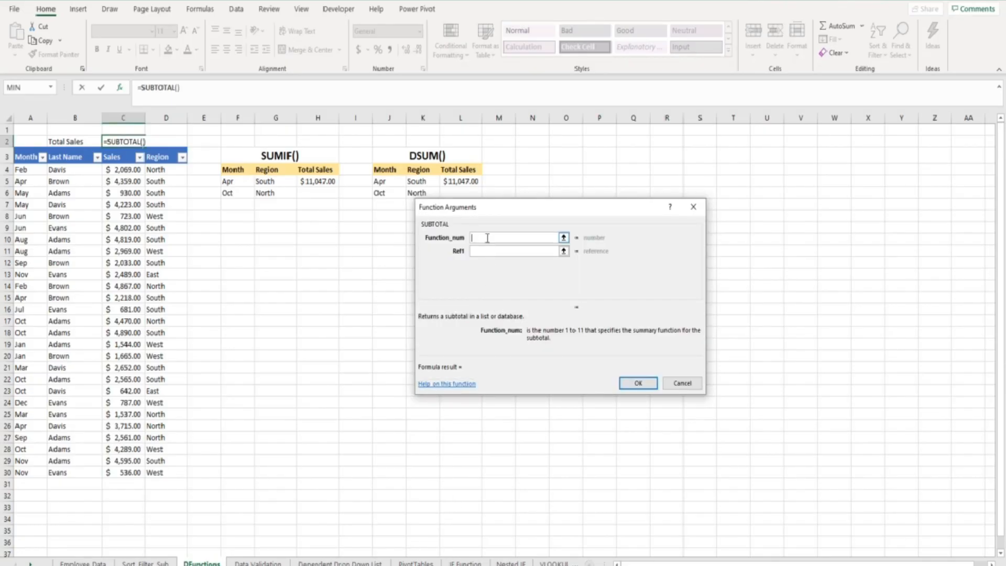
{"action": "type", "text": "9"}
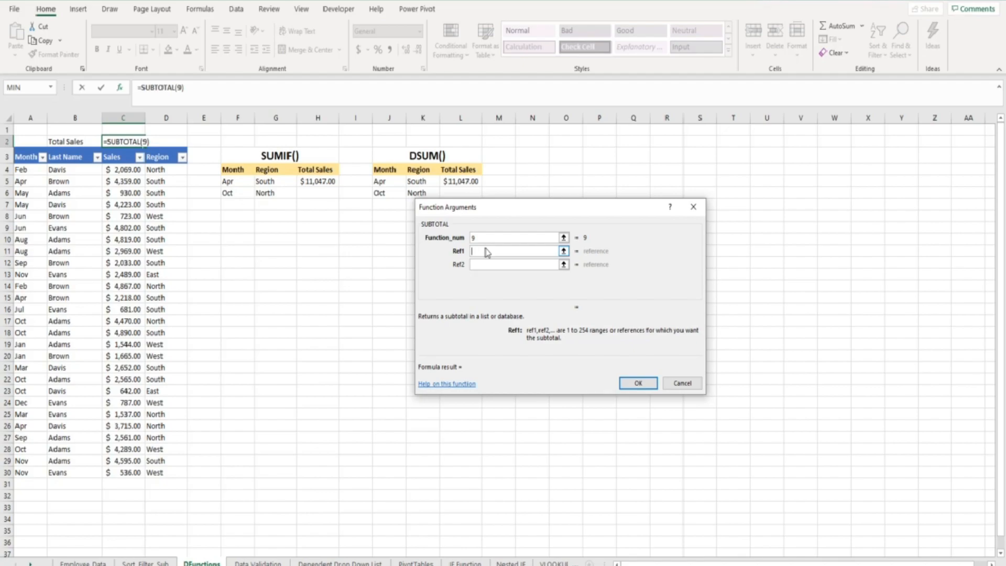
{"action": "left_click", "coordinate": [133, 168]}
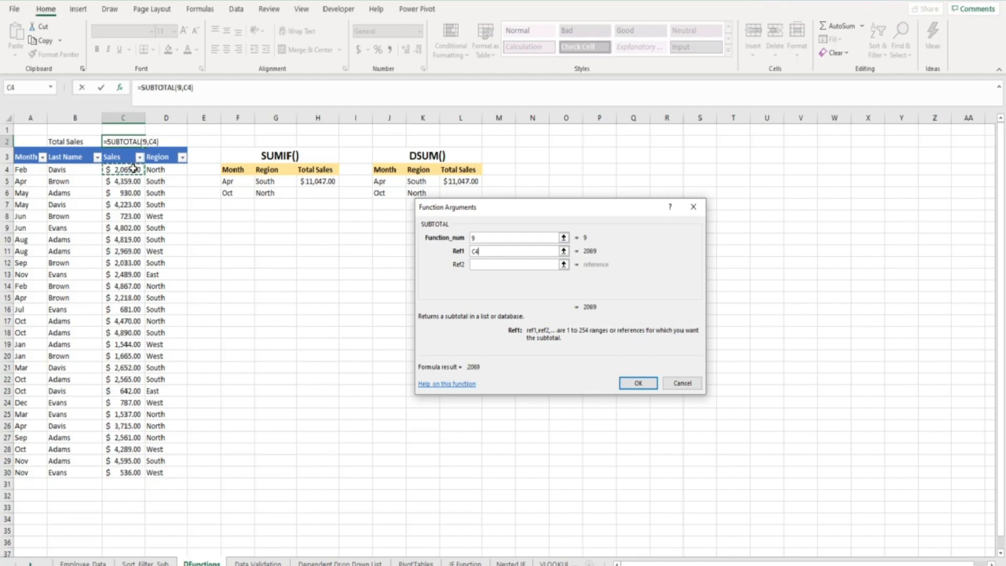
{"action": "mouse_move", "coordinate": [134, 168]}
{"action": "left_mouse_down"}
{"action": "mouse_move", "coordinate": [135, 472]}
{"action": "mouse_move", "coordinate": [135, 170]}
{"action": "left_mouse_up"}
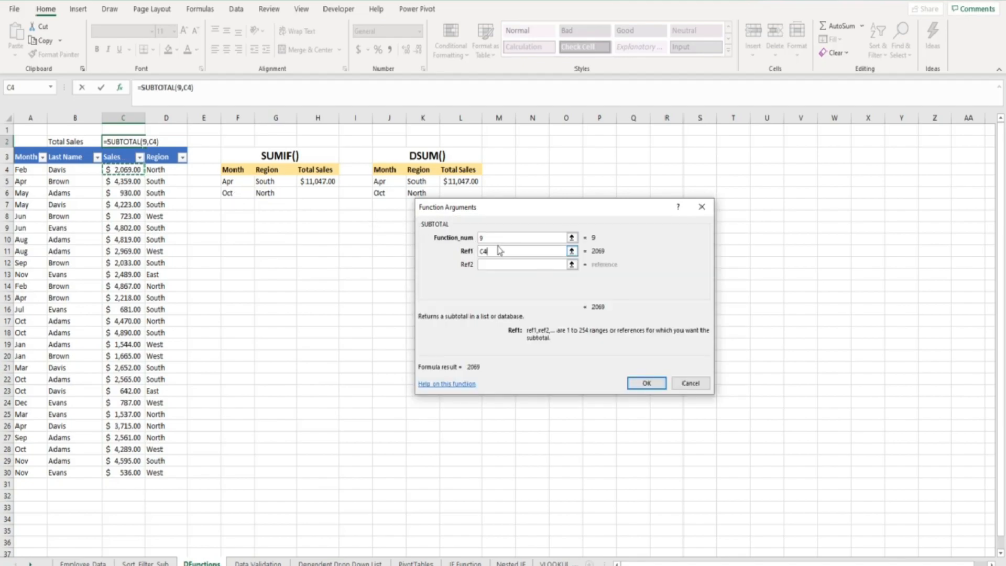
{"action": "left_click_drag", "start_coordinate": [496, 253], "coordinate": [478, 253]}
{"action": "key", "text": "BackSpace"}
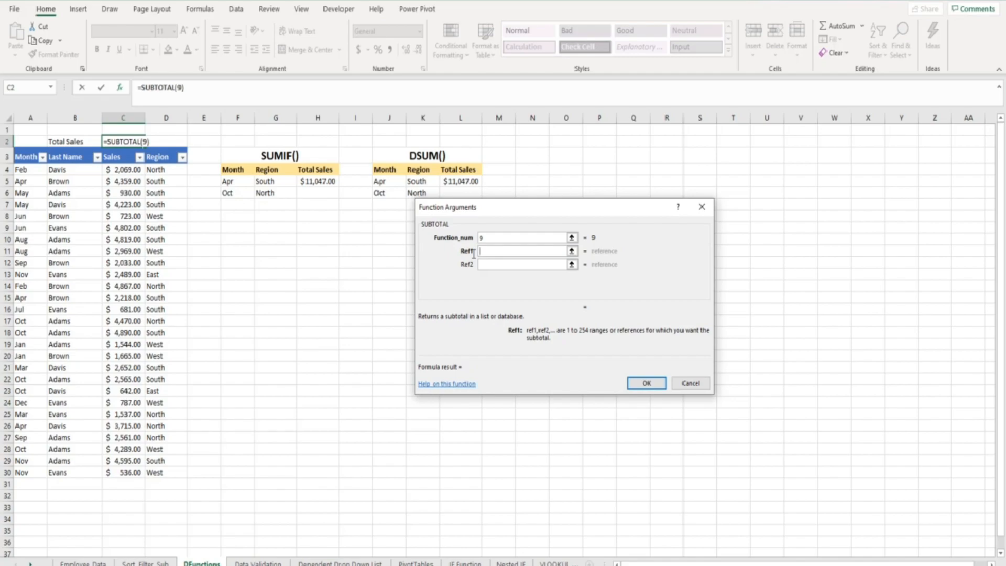
- Complete the SUBTOTAL formula with the Sales range C4:C30 as its reference and give C2 the Accounting number format
{"action": "left_click", "coordinate": [132, 167]}
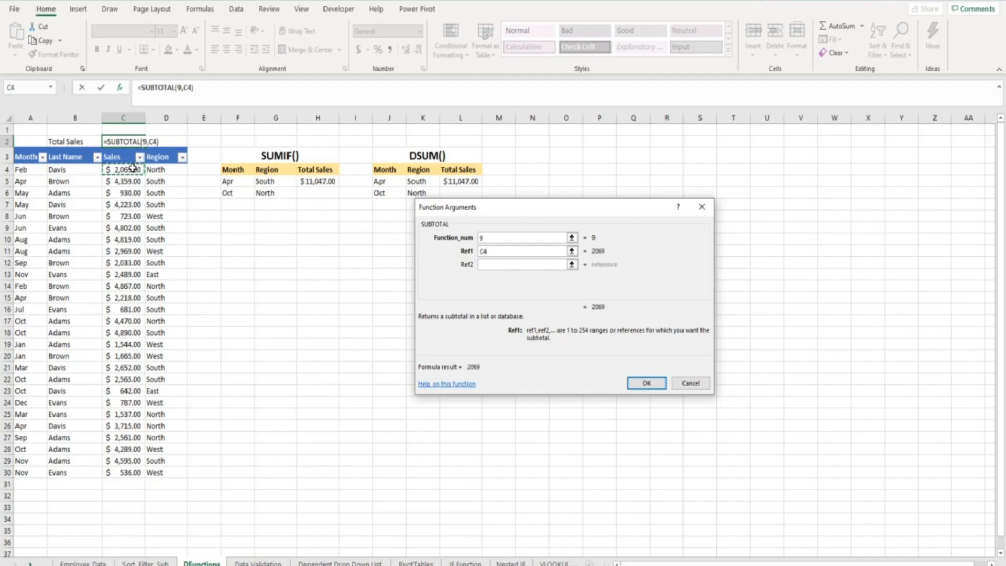
{"action": "key", "text": "ctrl+shift+Down"}
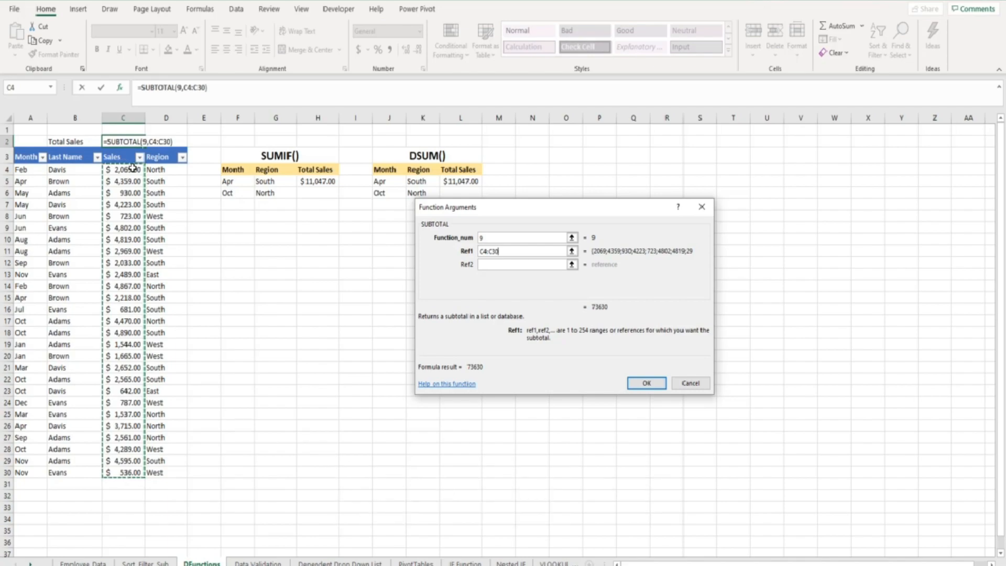
{"action": "left_click", "coordinate": [646, 383]}
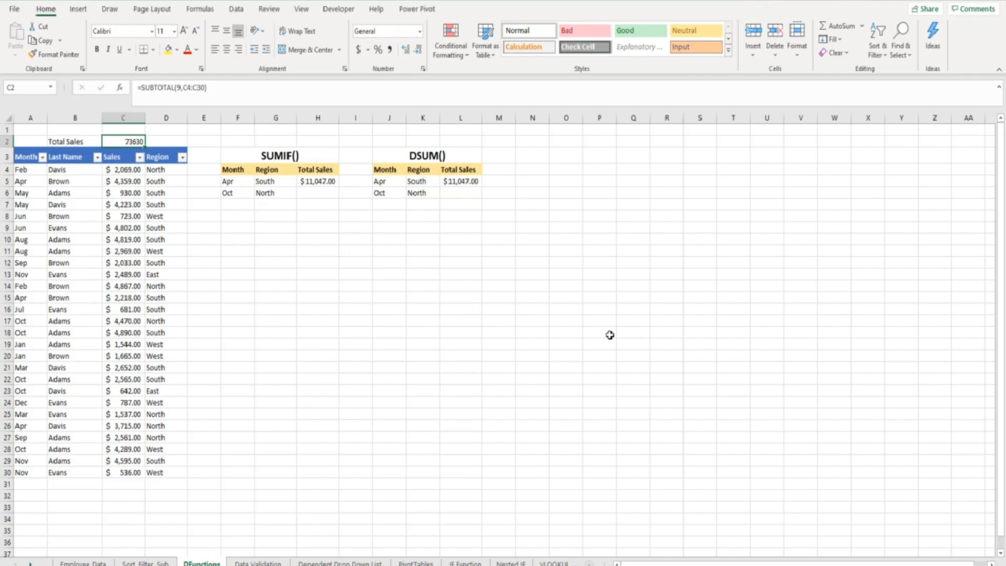
{"action": "left_click", "coordinate": [359, 51]}
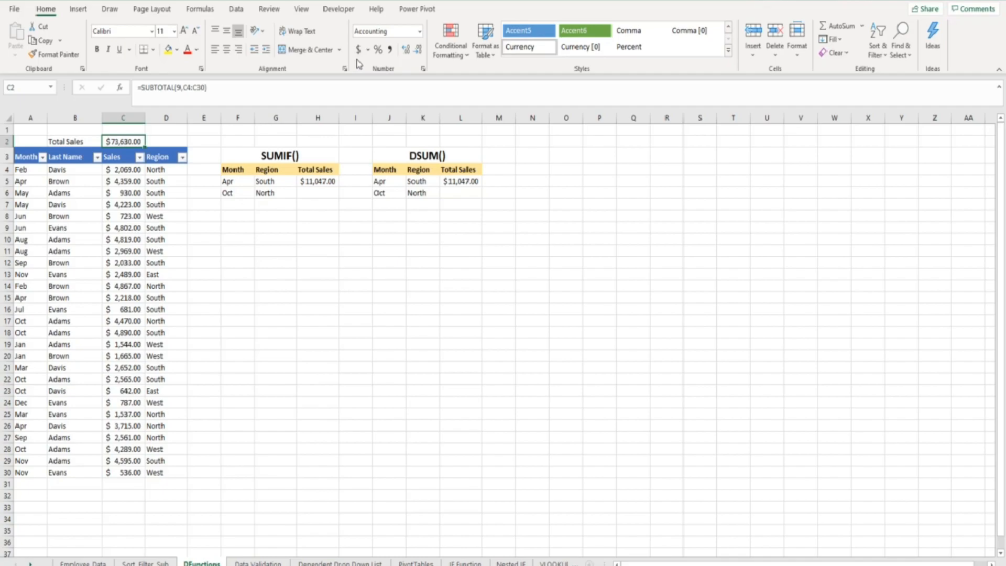
- Enter the headings "SUB" in cell C1 and "SUM" in cell D1
{"action": "left_click", "coordinate": [138, 130]}
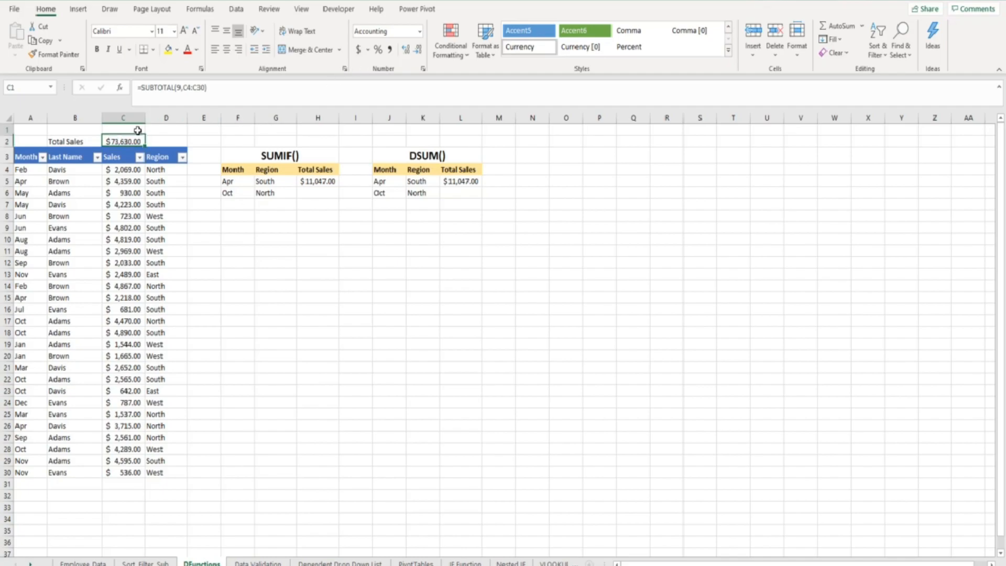
{"action": "type", "text": "SUB"}
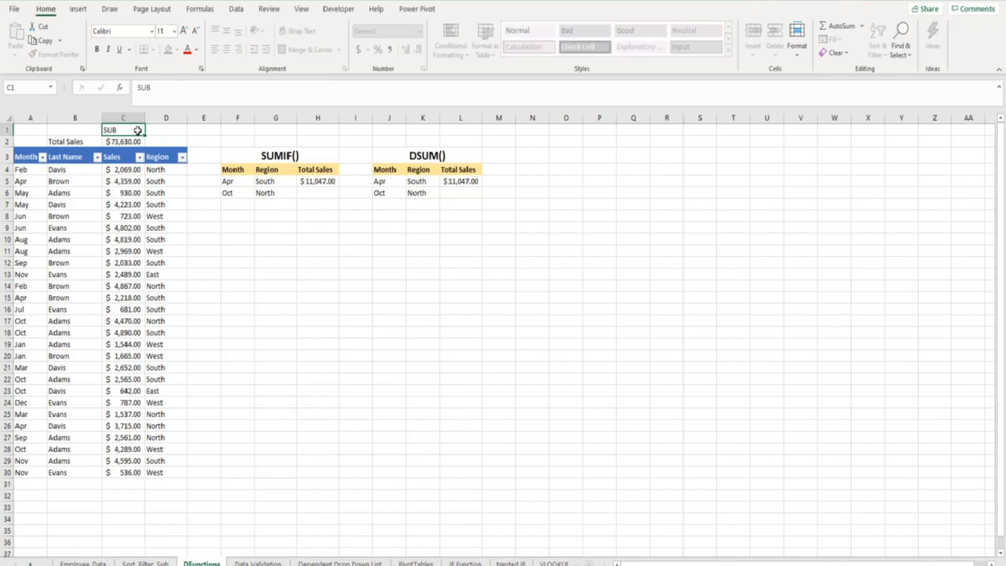
{"action": "key", "text": "Tab"}
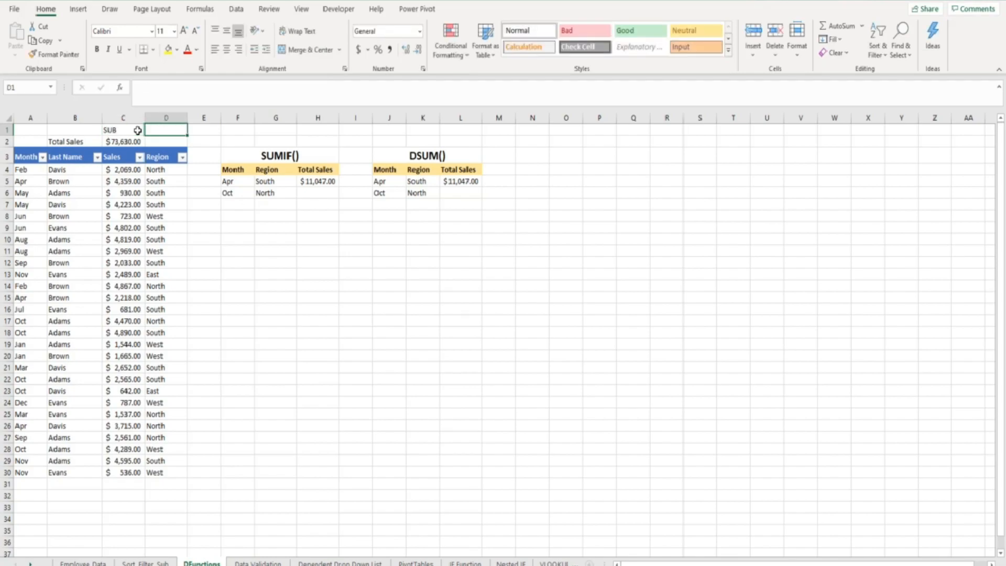
{"action": "type", "text": "SUM"}
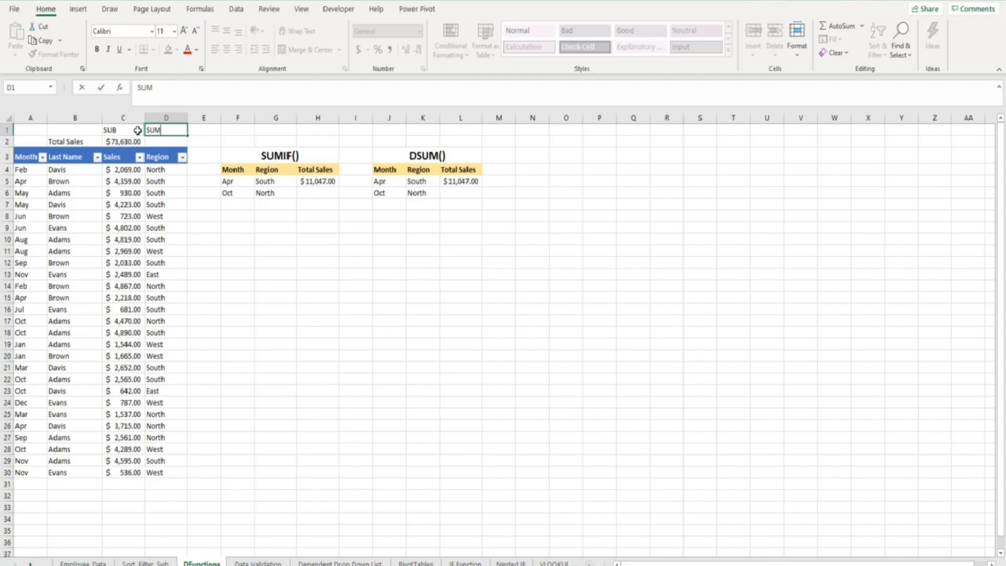
{"action": "key", "text": "Return"}
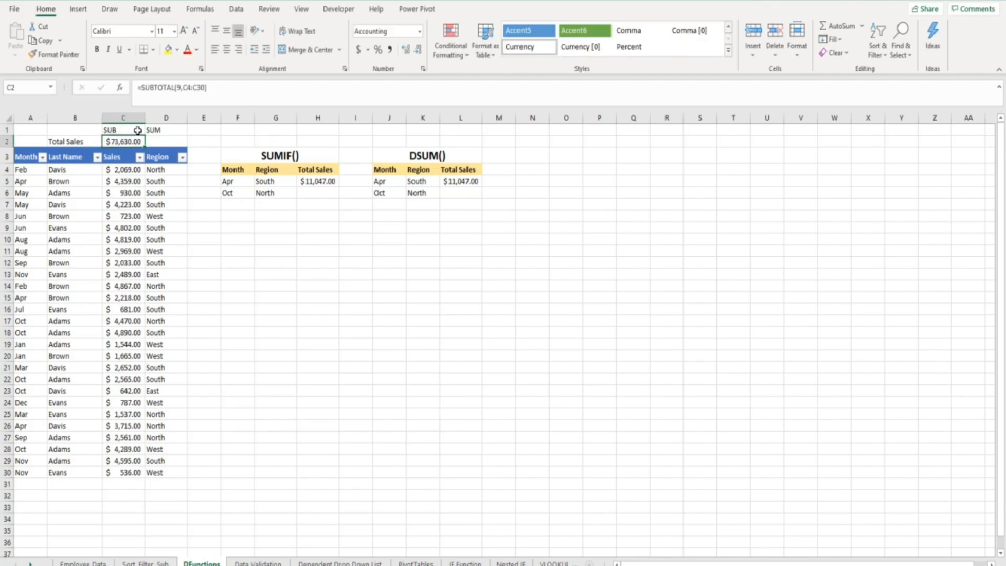
- Enter the formula =SUM(C4:C30) in cell D2 to total the Sales column
{"action": "key", "text": "Right"}
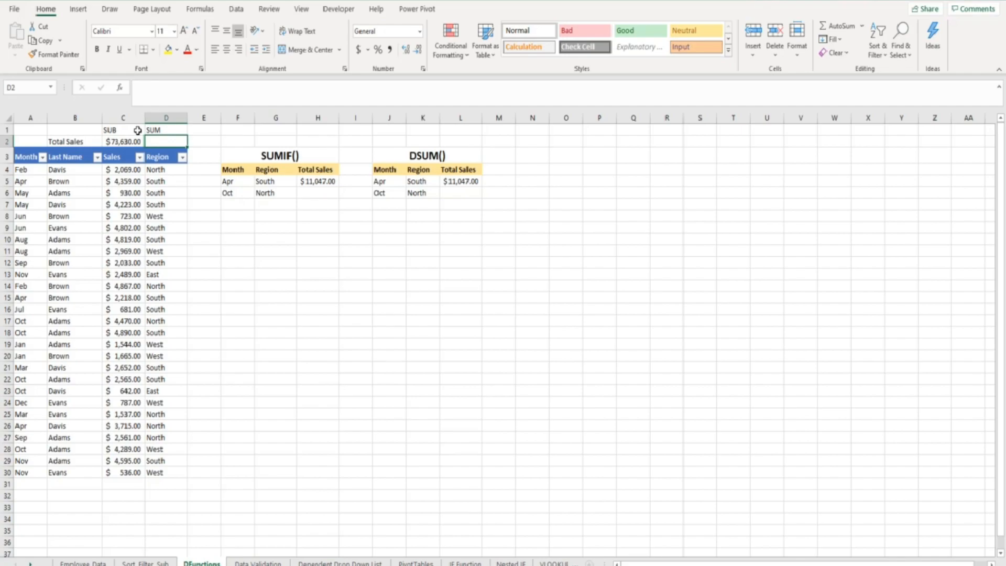
{"action": "type", "text": "="}
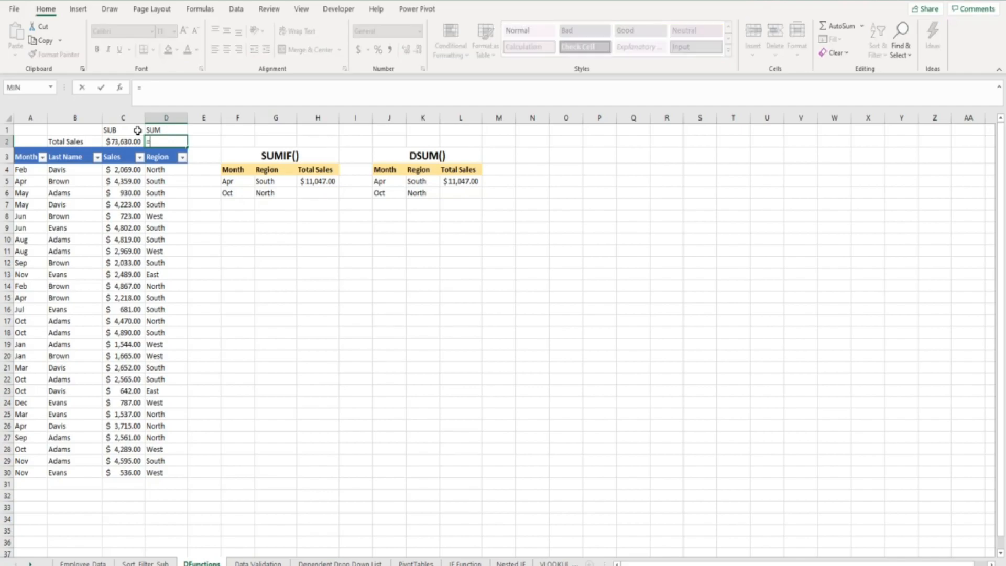
{"action": "type", "text": "sum"}
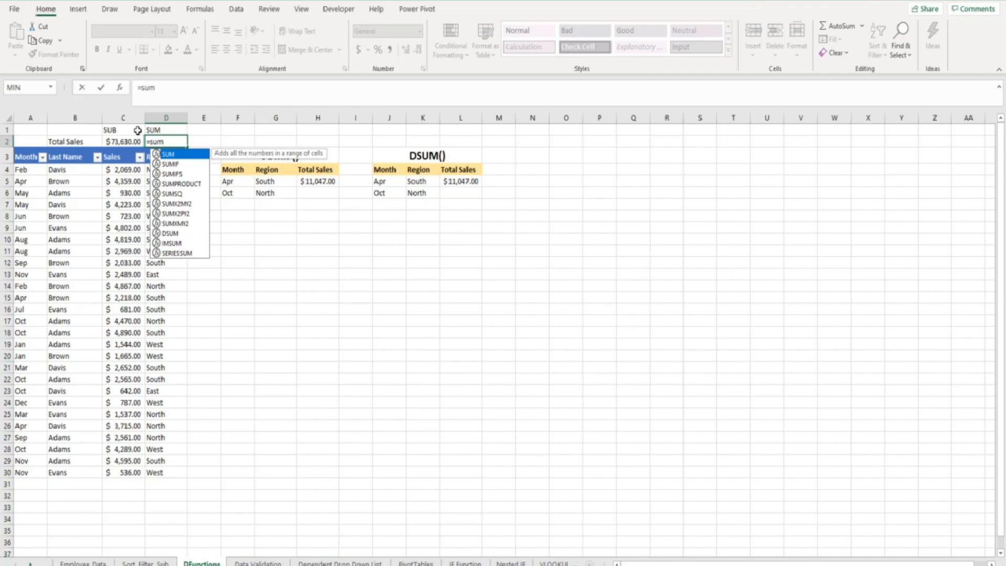
{"action": "double_click", "coordinate": [167, 154]}
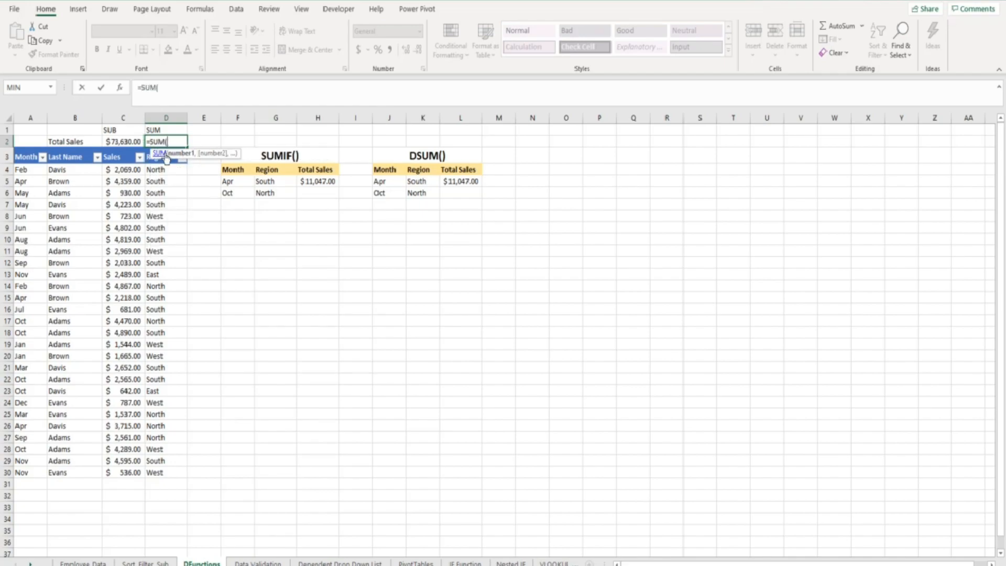
{"action": "left_click_drag", "start_coordinate": [124, 168], "coordinate": [119, 452]}
{"action": "type", "text": ")"}
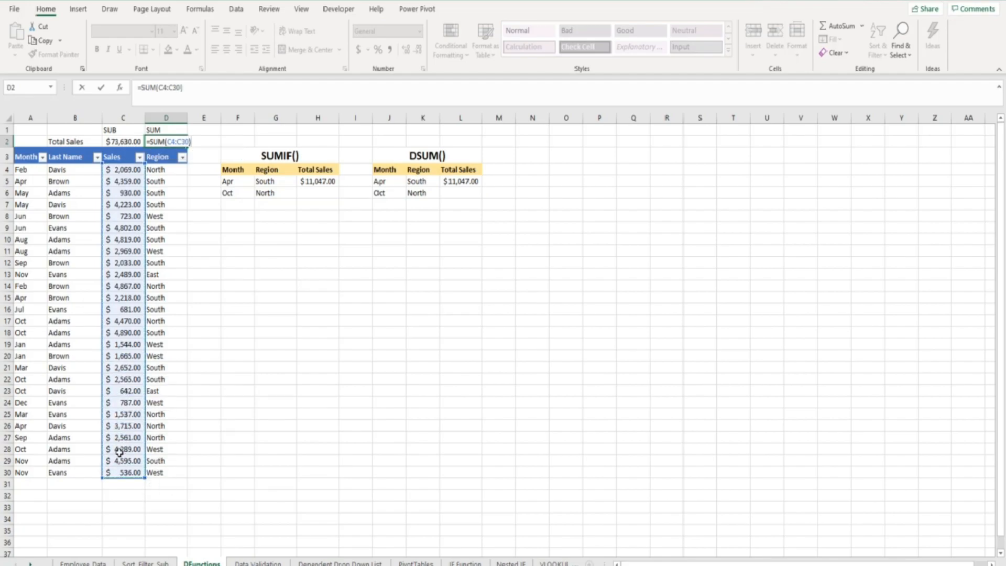
{"action": "key", "text": "Return"}
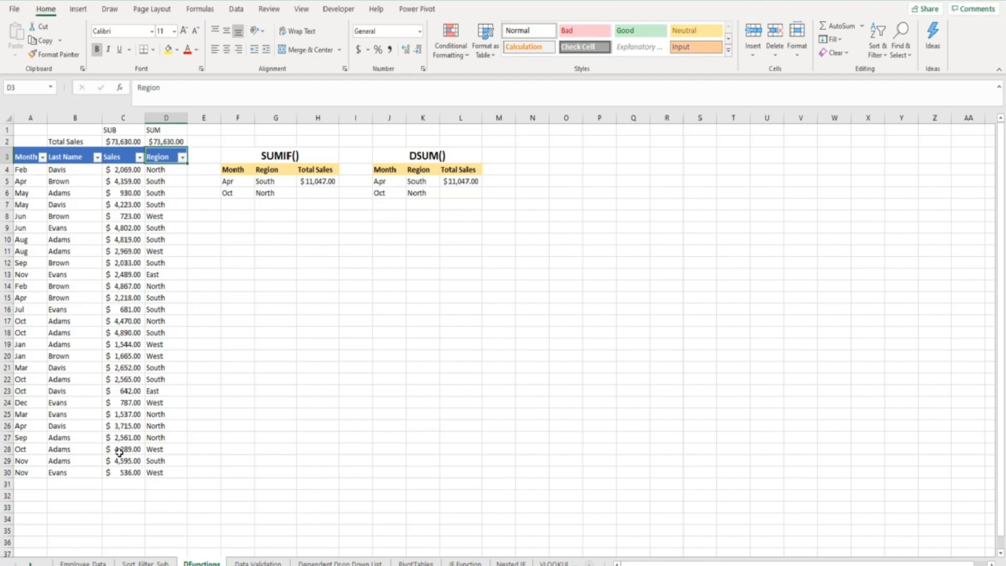
- Filter the table's Region column to show only North, and select the SUBTOTAL result in C2
{"action": "left_click", "coordinate": [181, 158]}
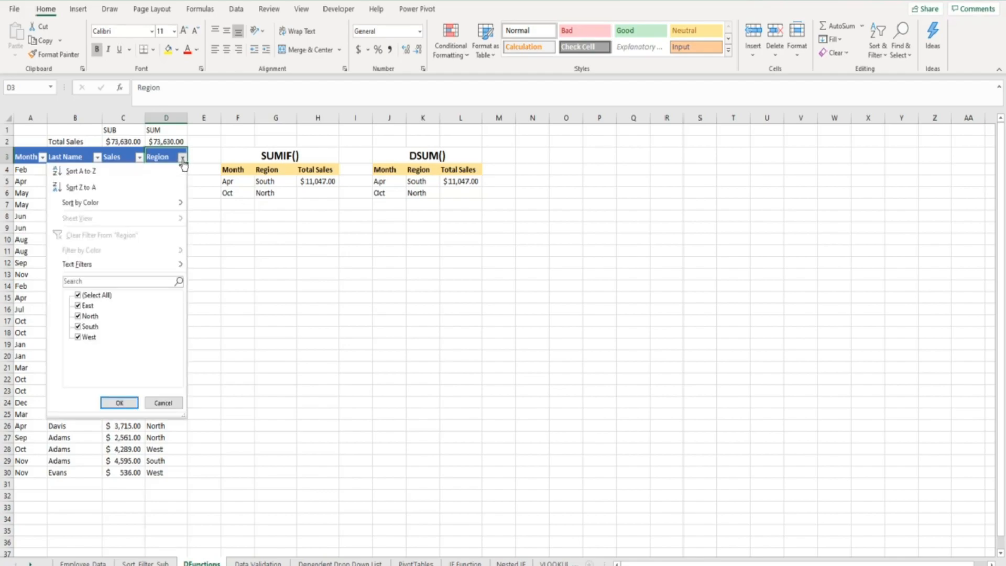
{"action": "left_click", "coordinate": [78, 295]}
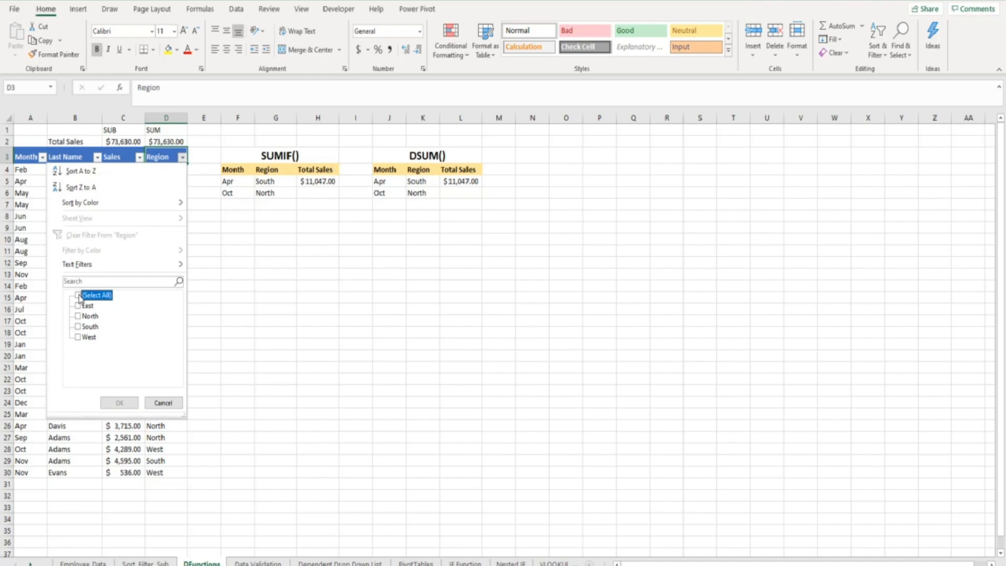
{"action": "left_click", "coordinate": [77, 315]}
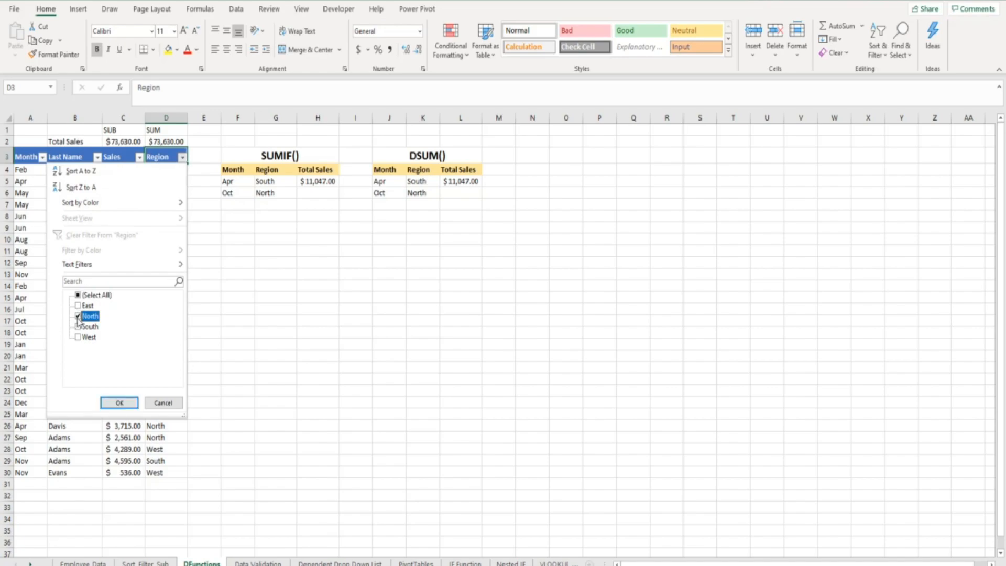
{"action": "left_click", "coordinate": [112, 403]}
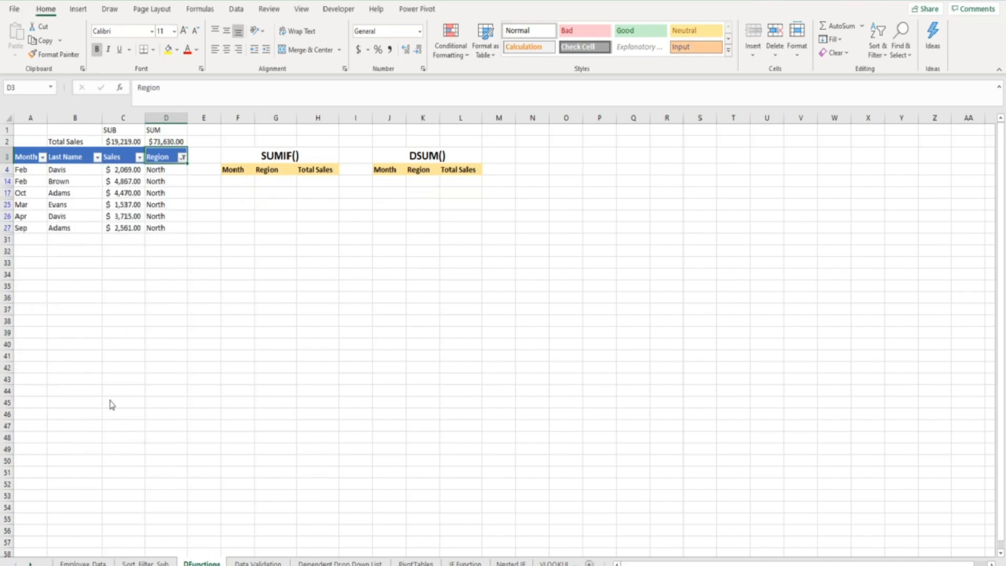
{"action": "left_click", "coordinate": [126, 141]}
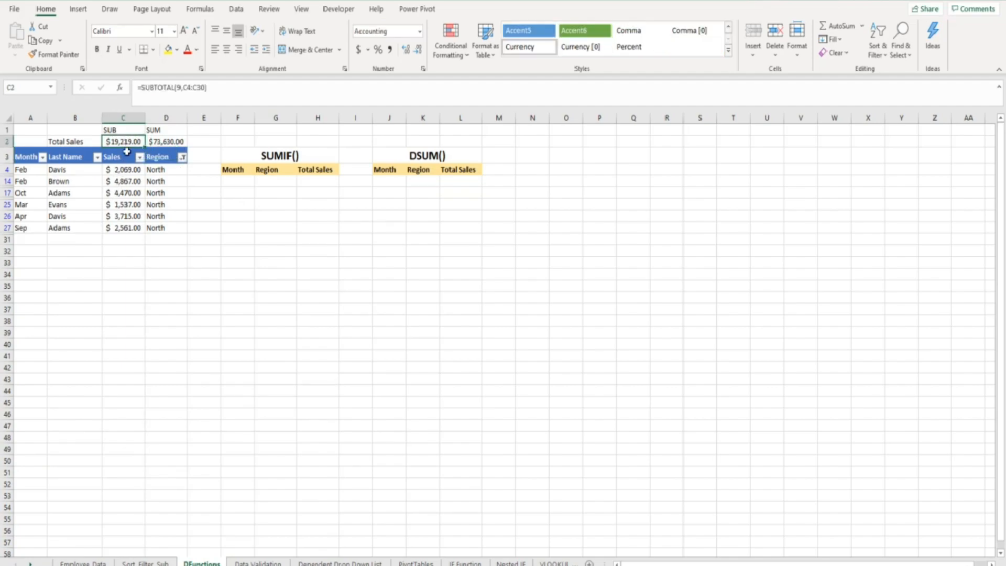